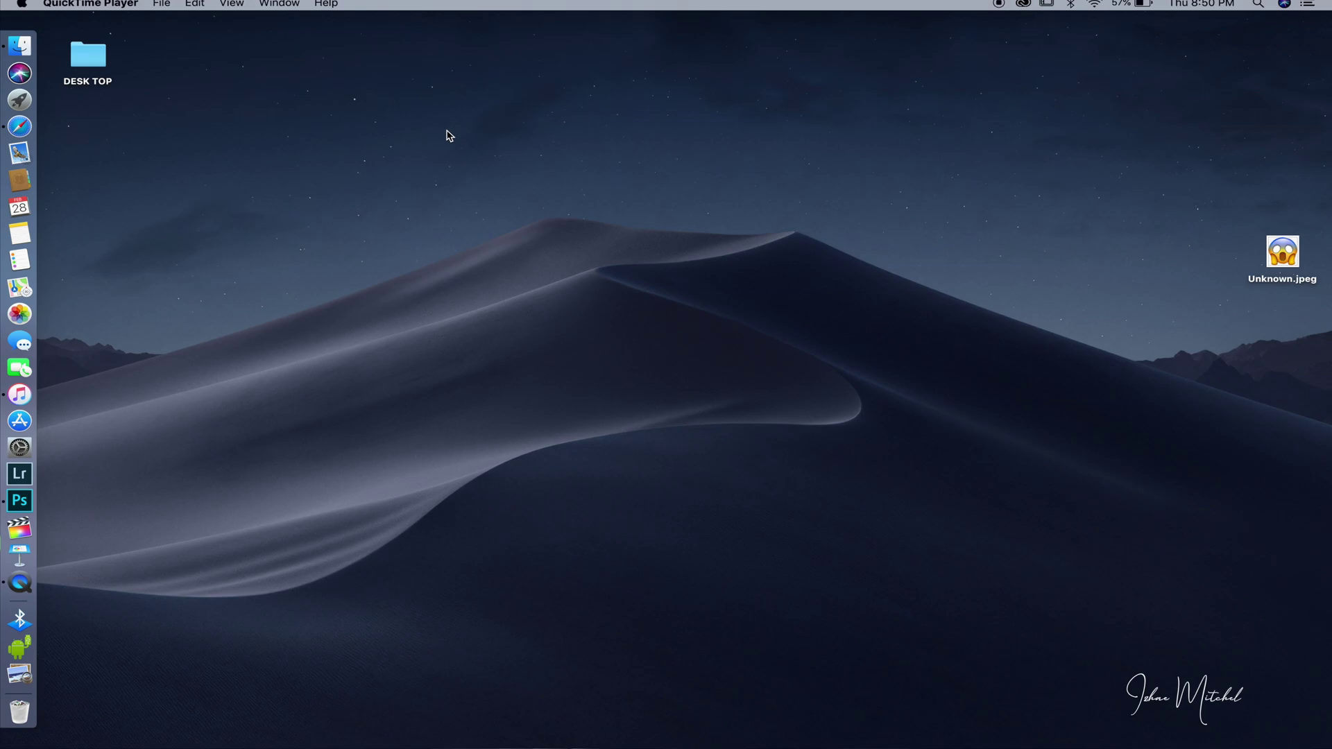
- Launch Safari from the Dock so its Favorites start page appears
click(19, 126)
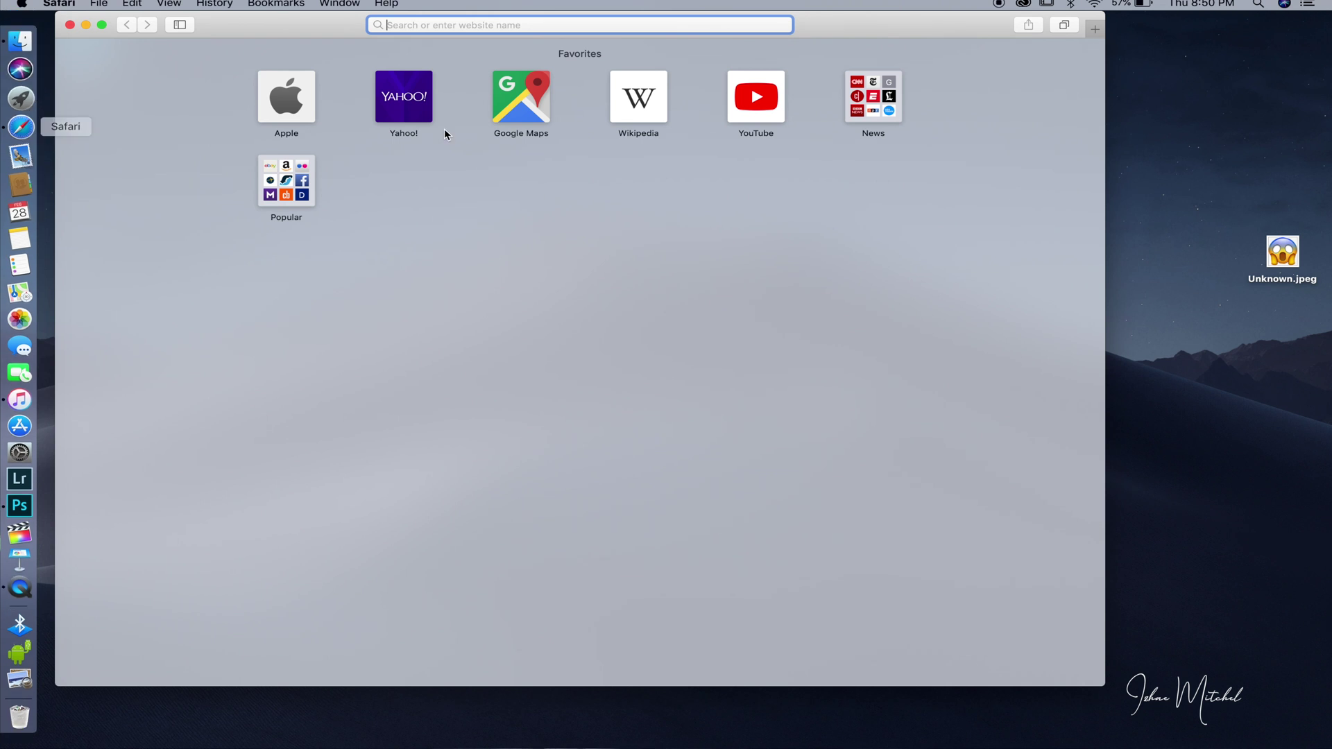
- Enter GOOGLE in the address bar to load google.com, then close the Safari window
text(G)
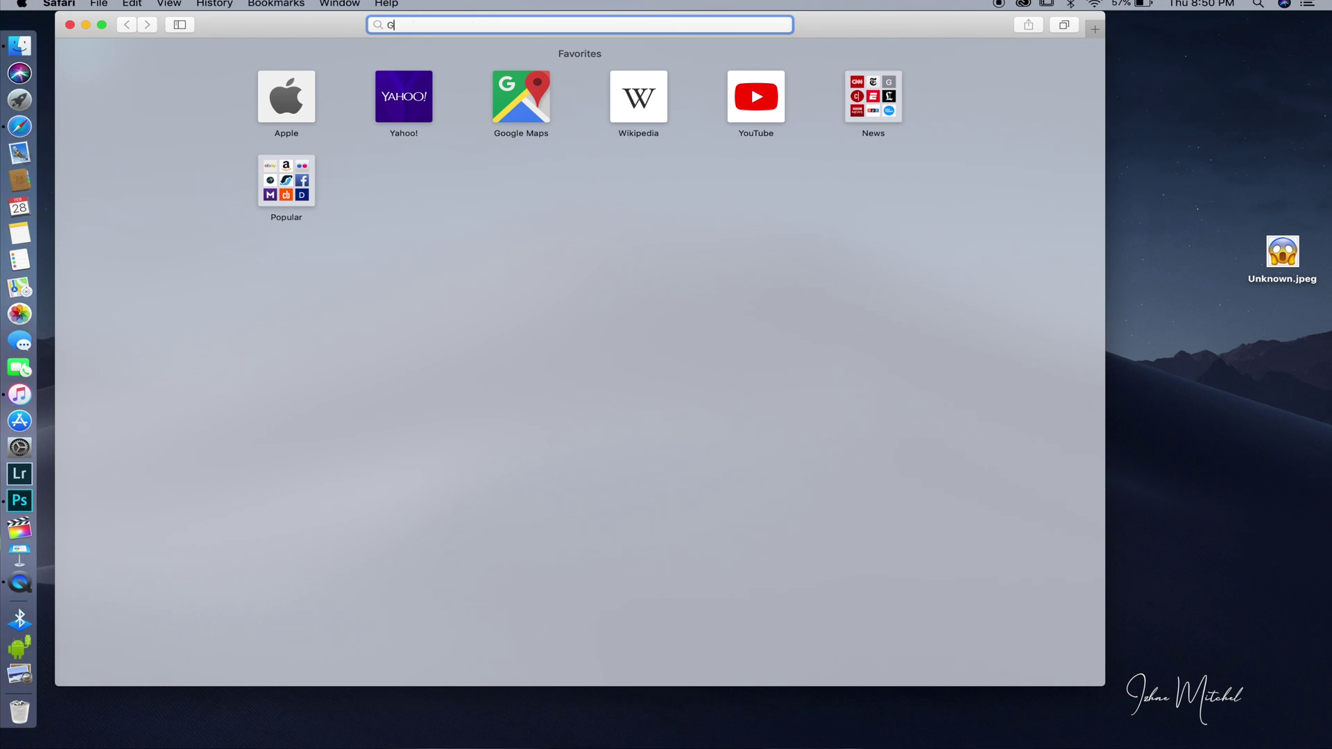
text(OOGLE)
key(Return)
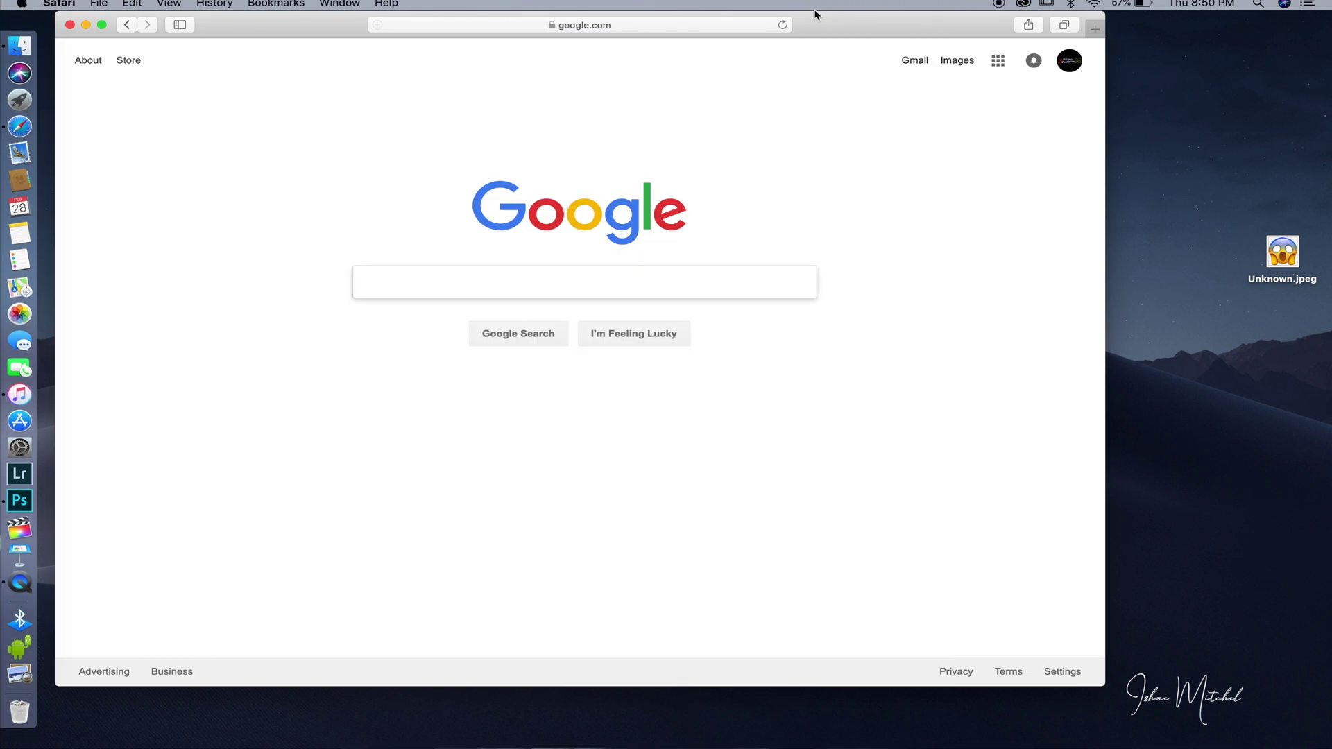
click(638, 282)
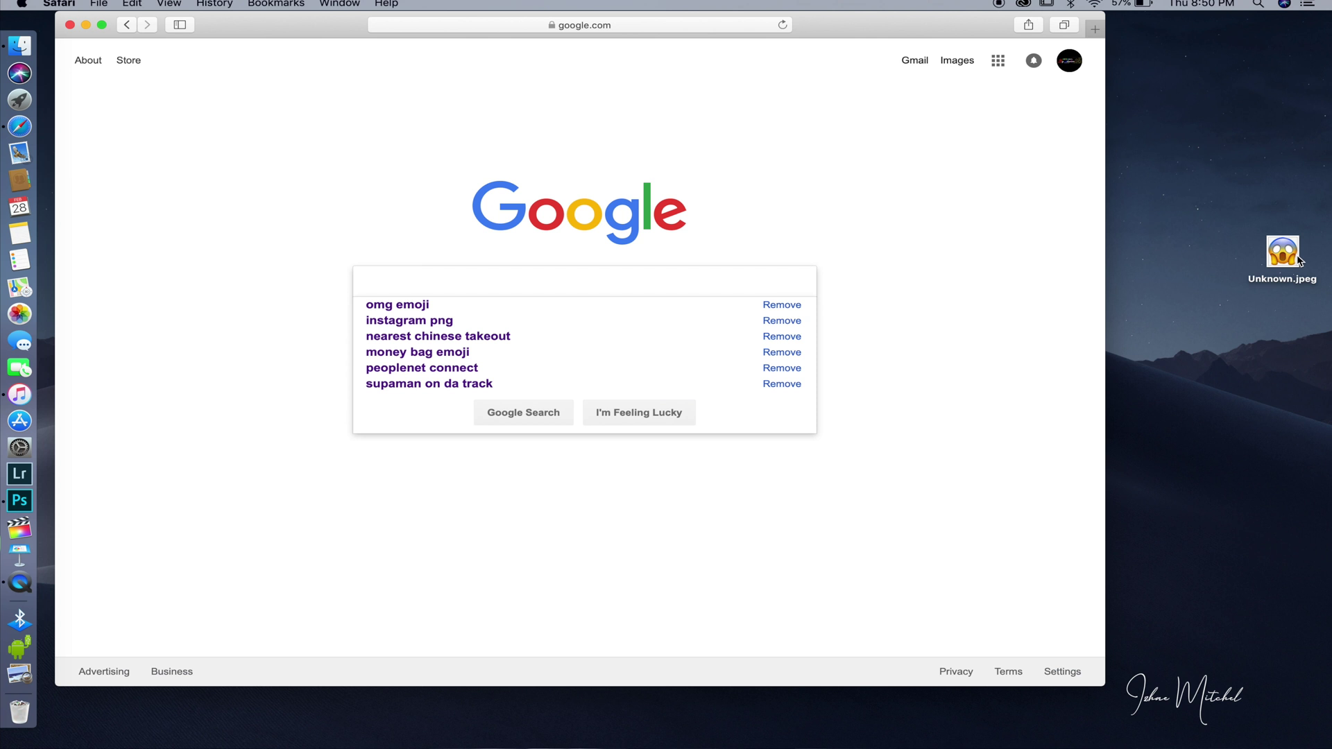
click(70, 26)
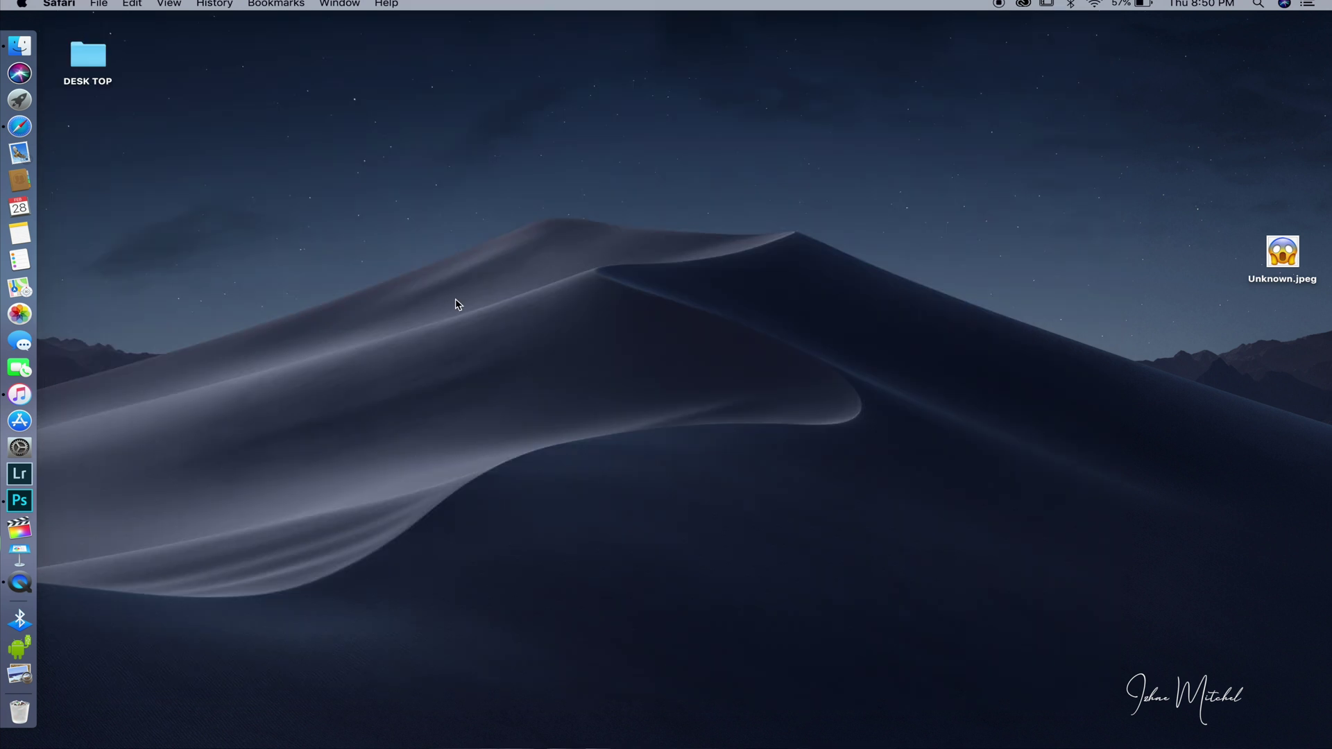
- Launch Photoshop and create a blank white 2657 × 1494 px document at 72 ppi
click(19, 500)
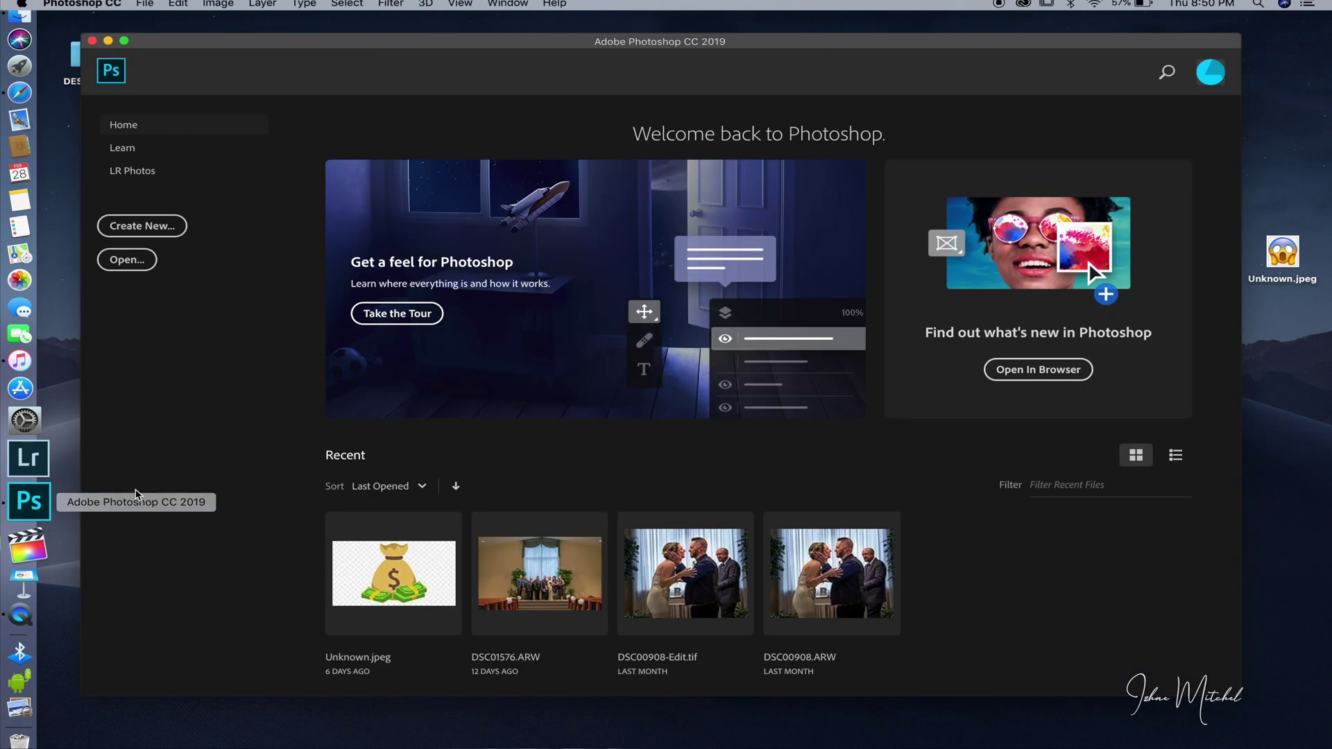
click(145, 4)
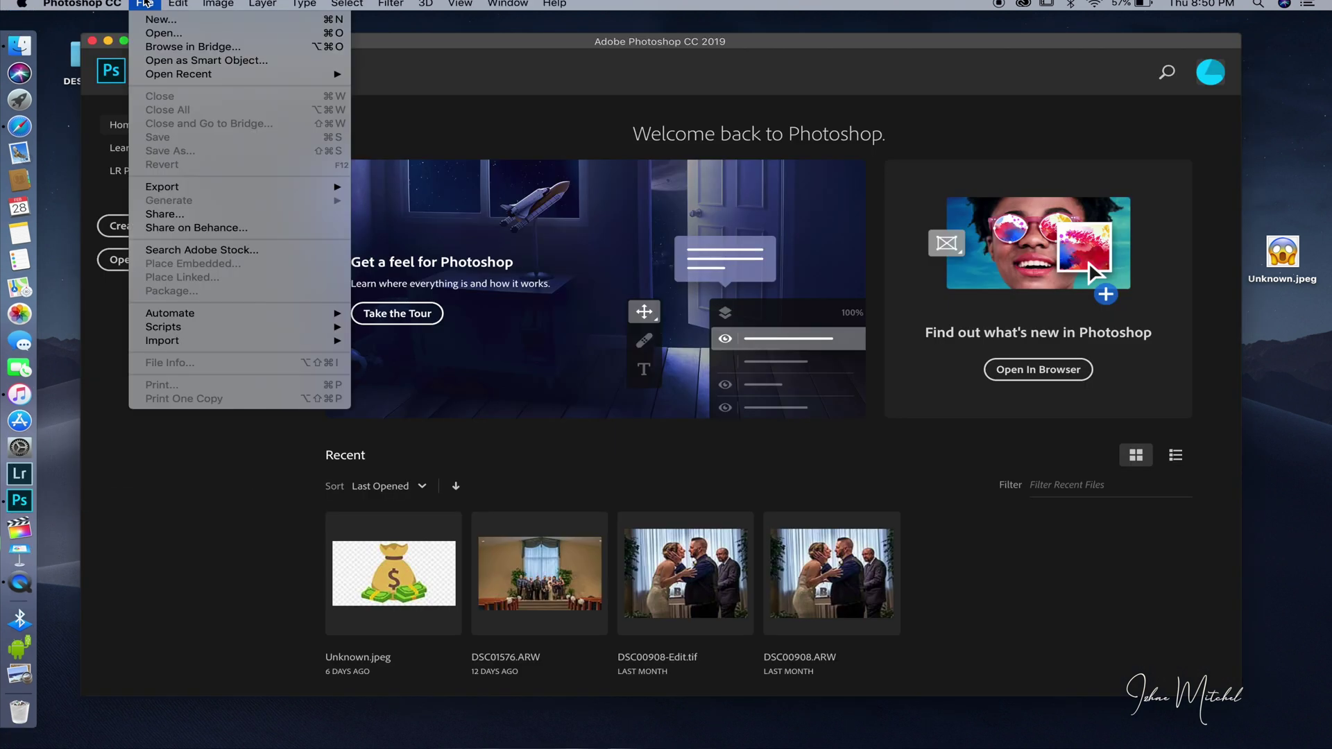
click(152, 21)
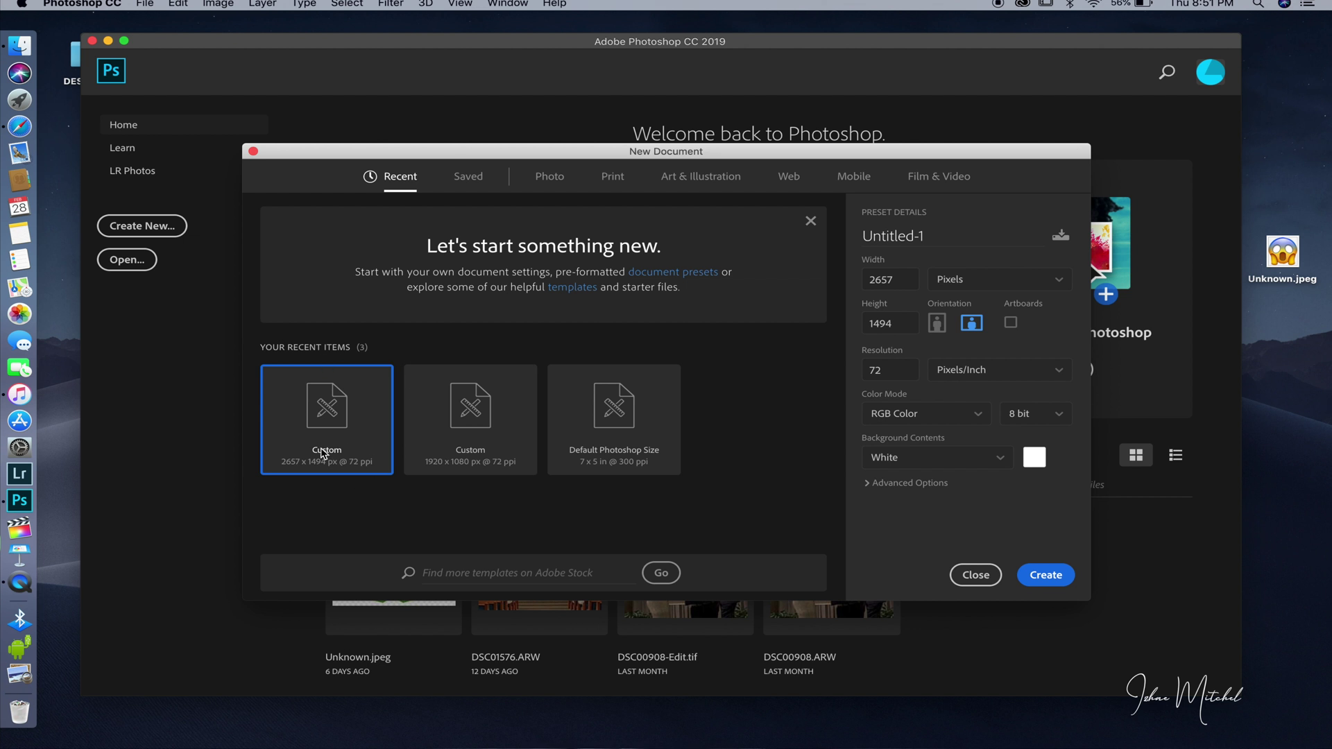
click(1047, 576)
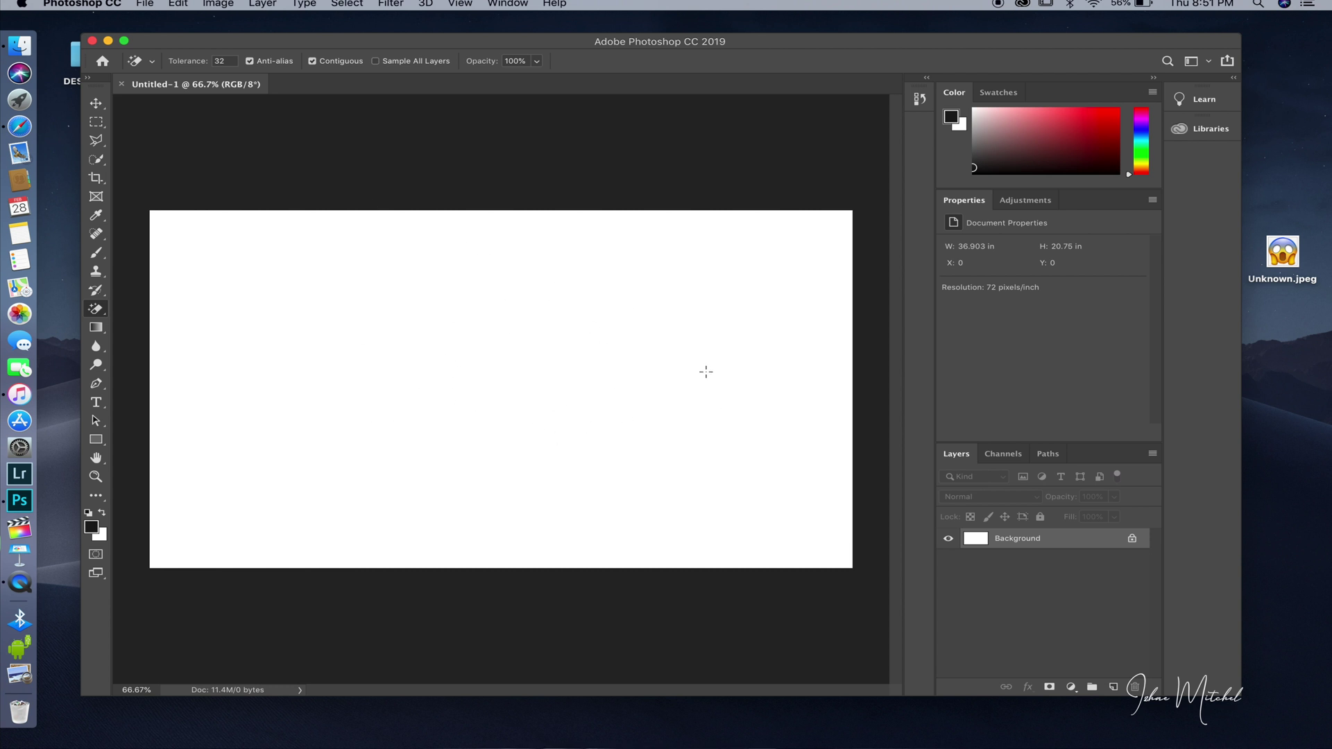
double_click(970, 545)
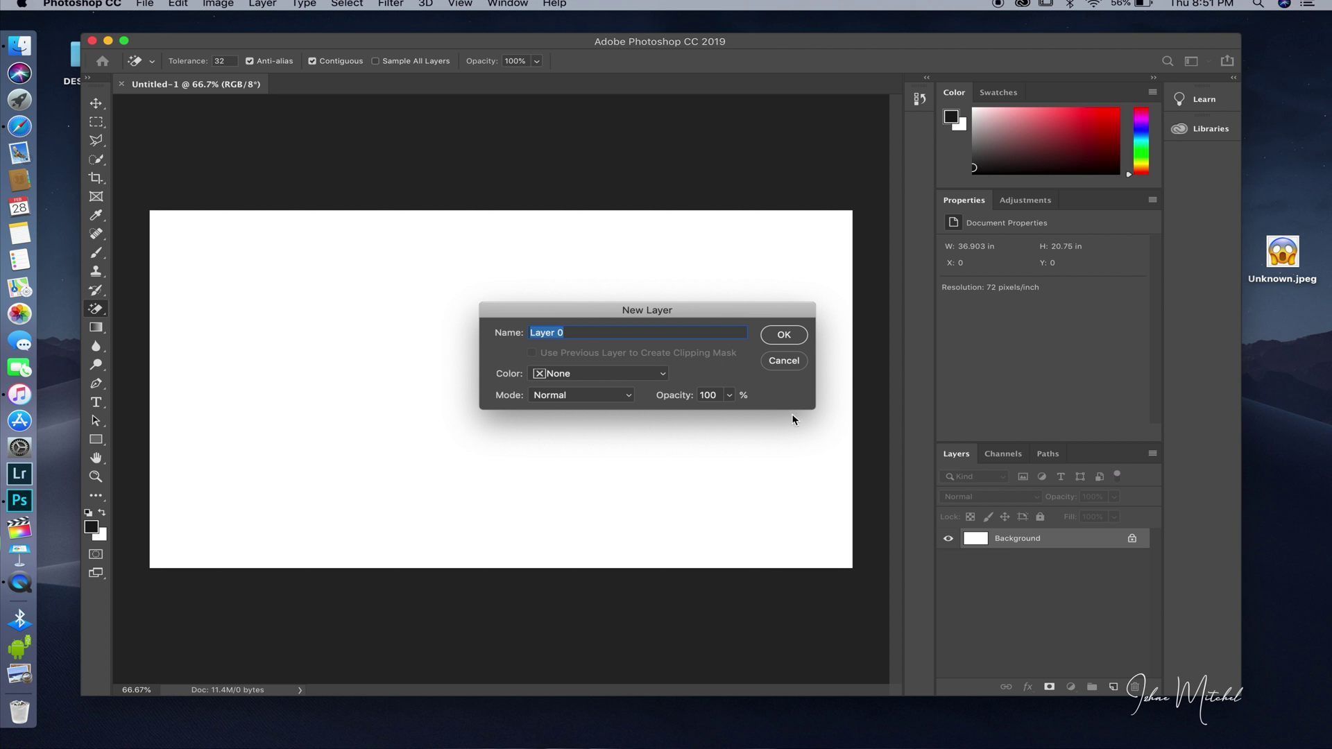
click(781, 364)
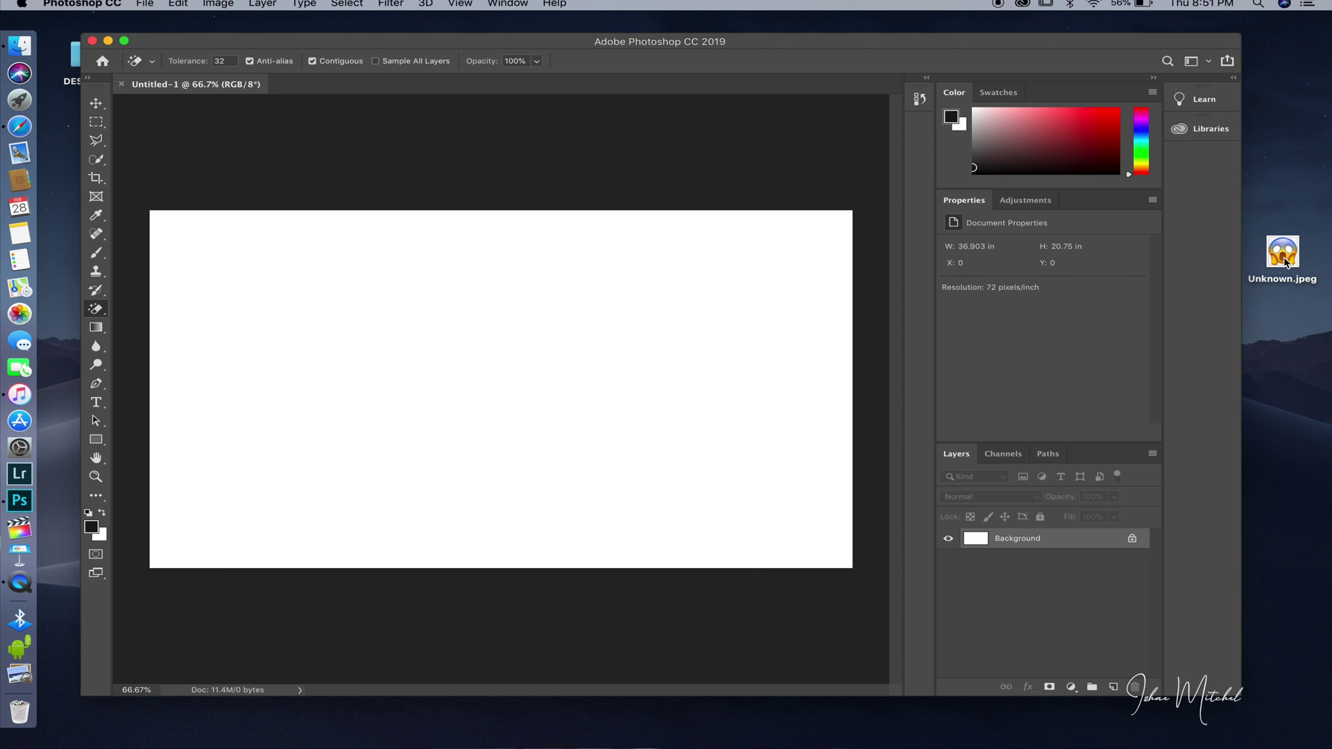
- Place Unknown.jpeg on the canvas, enlarge it about twice, and move it left and down
drag(1285, 262, 514, 390)
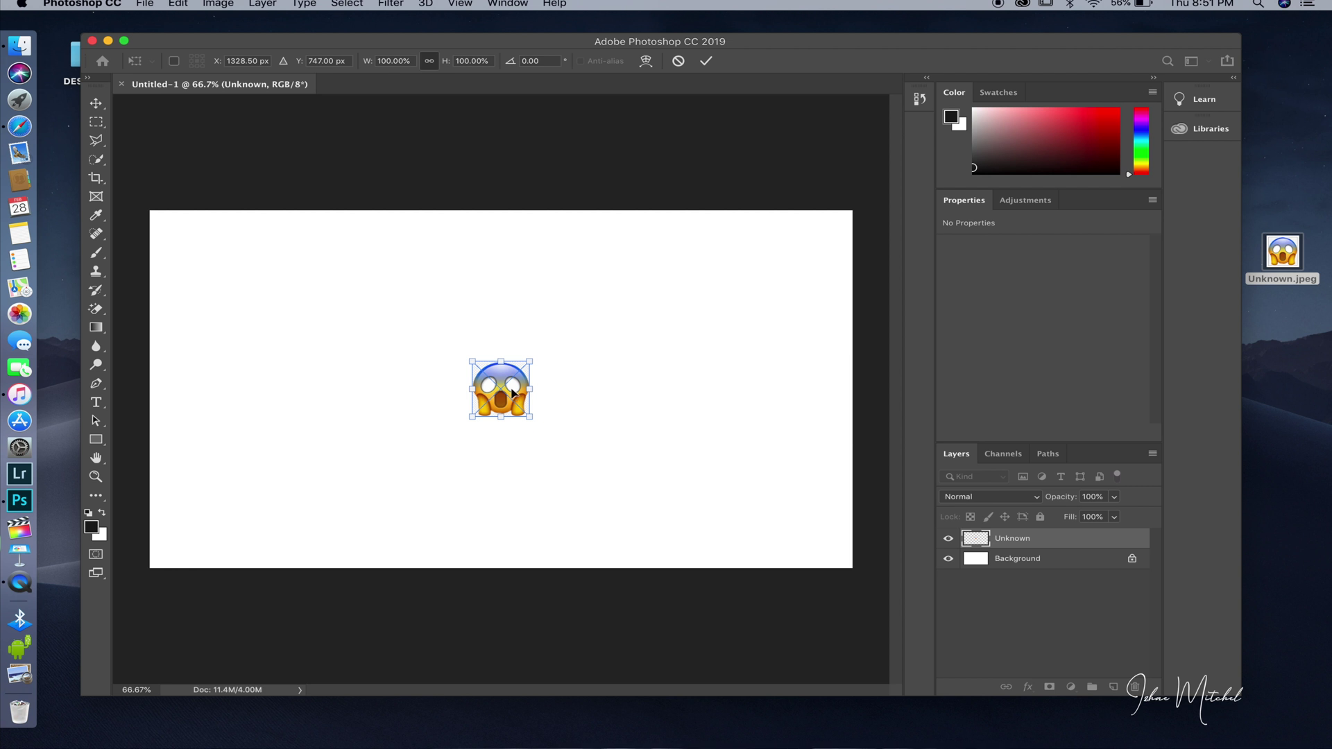
drag(532, 359, 634, 274)
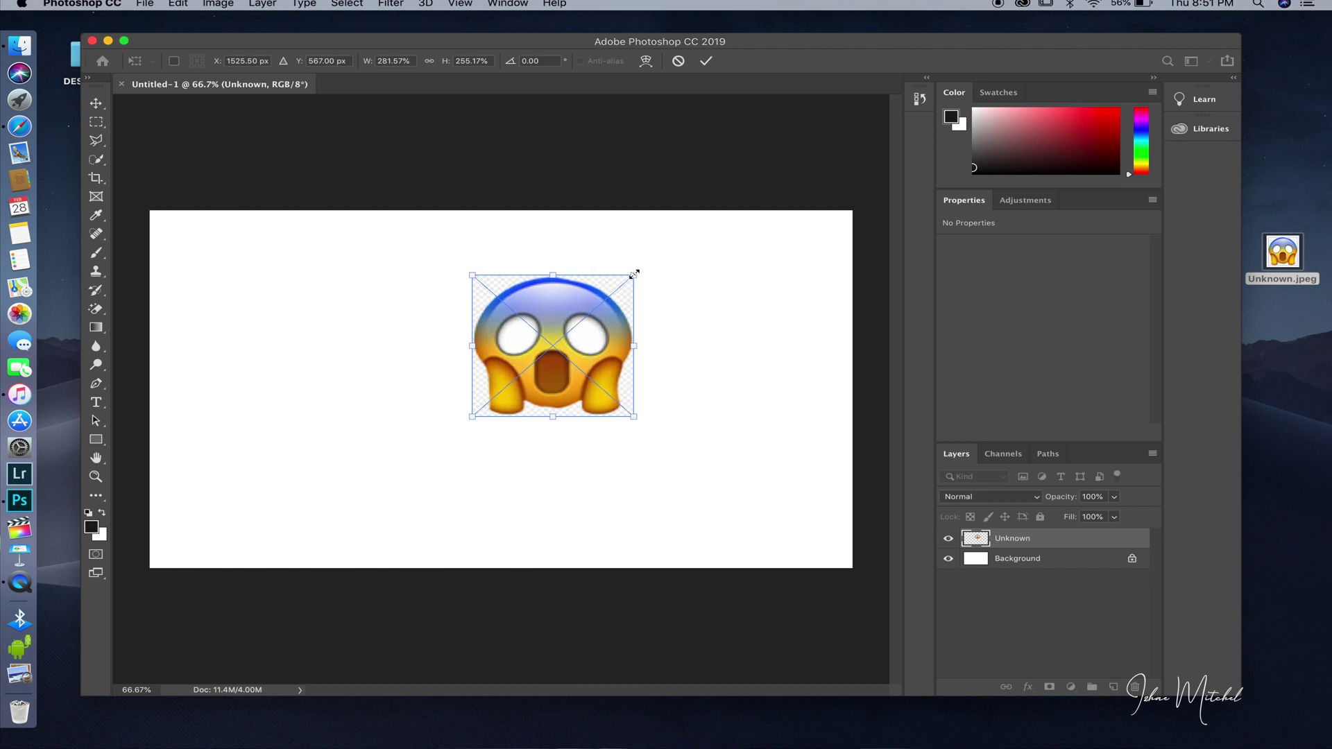
mouse_move(609, 329)
mouse_down()
mouse_move(568, 337)
mouse_move(548, 358)
mouse_move(552, 374)
mouse_up()
key(Return)
key(e)
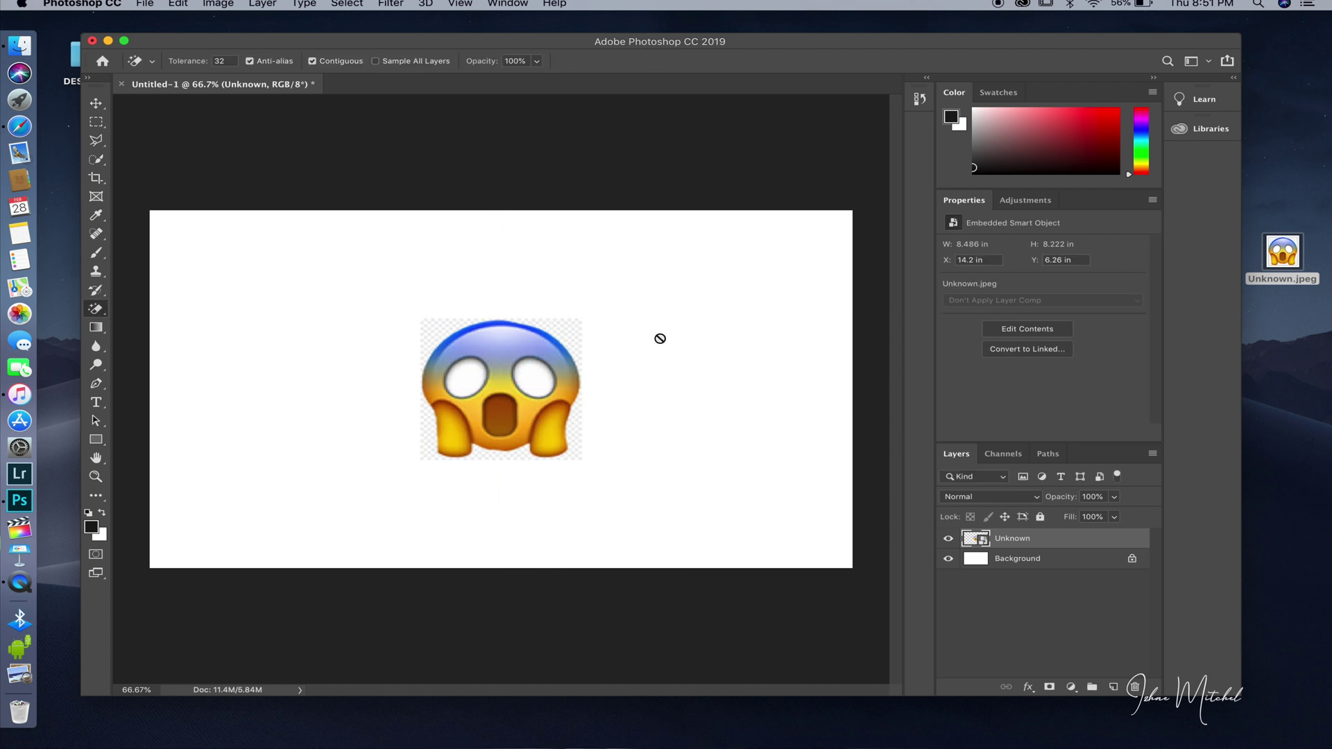
click(93, 311)
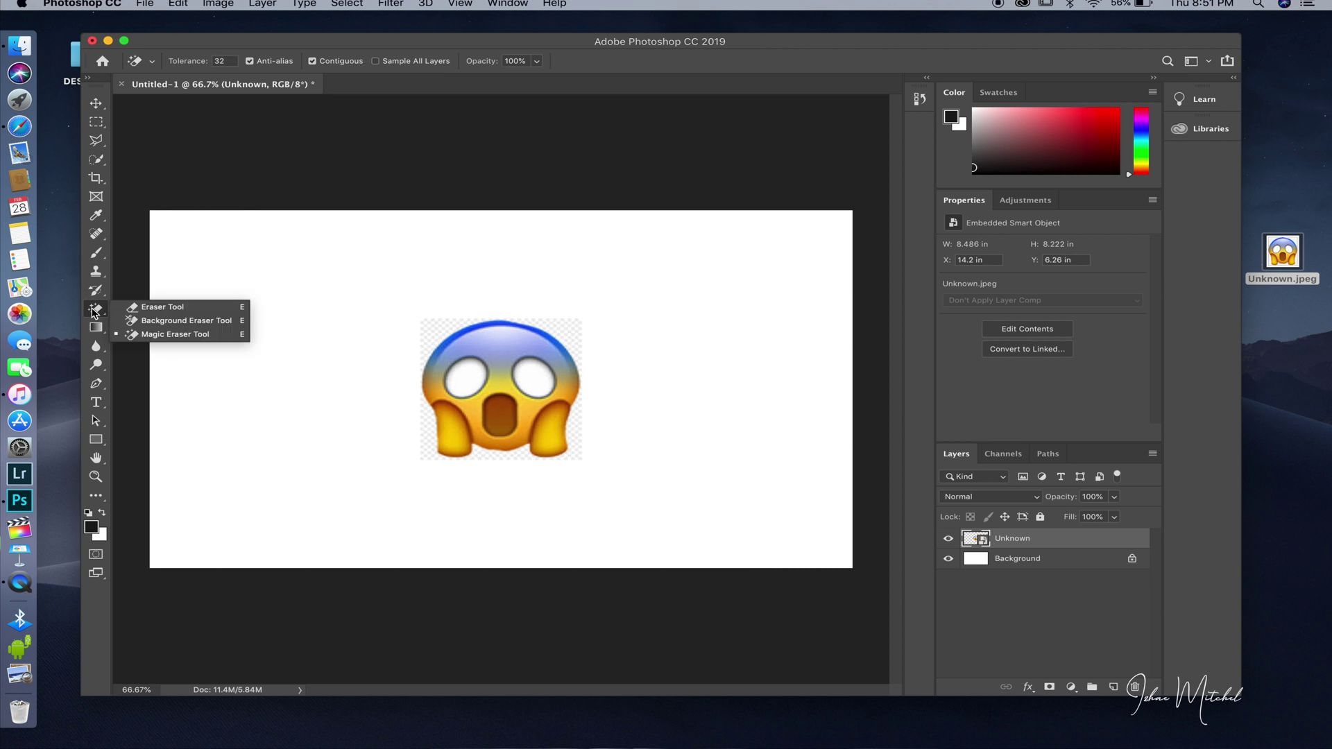
- Use the Magic Eraser on the emoji and confirm rasterizing the Unknown smart object
click(176, 334)
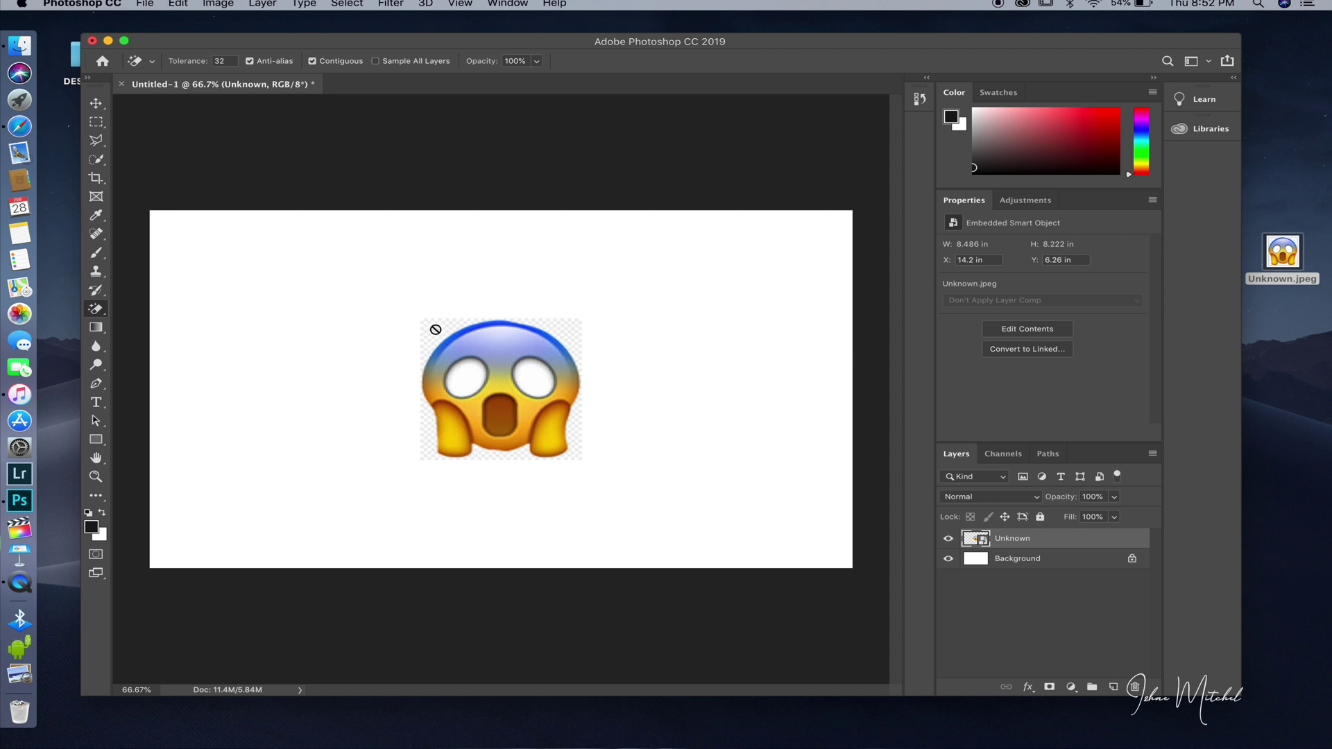
click(436, 329)
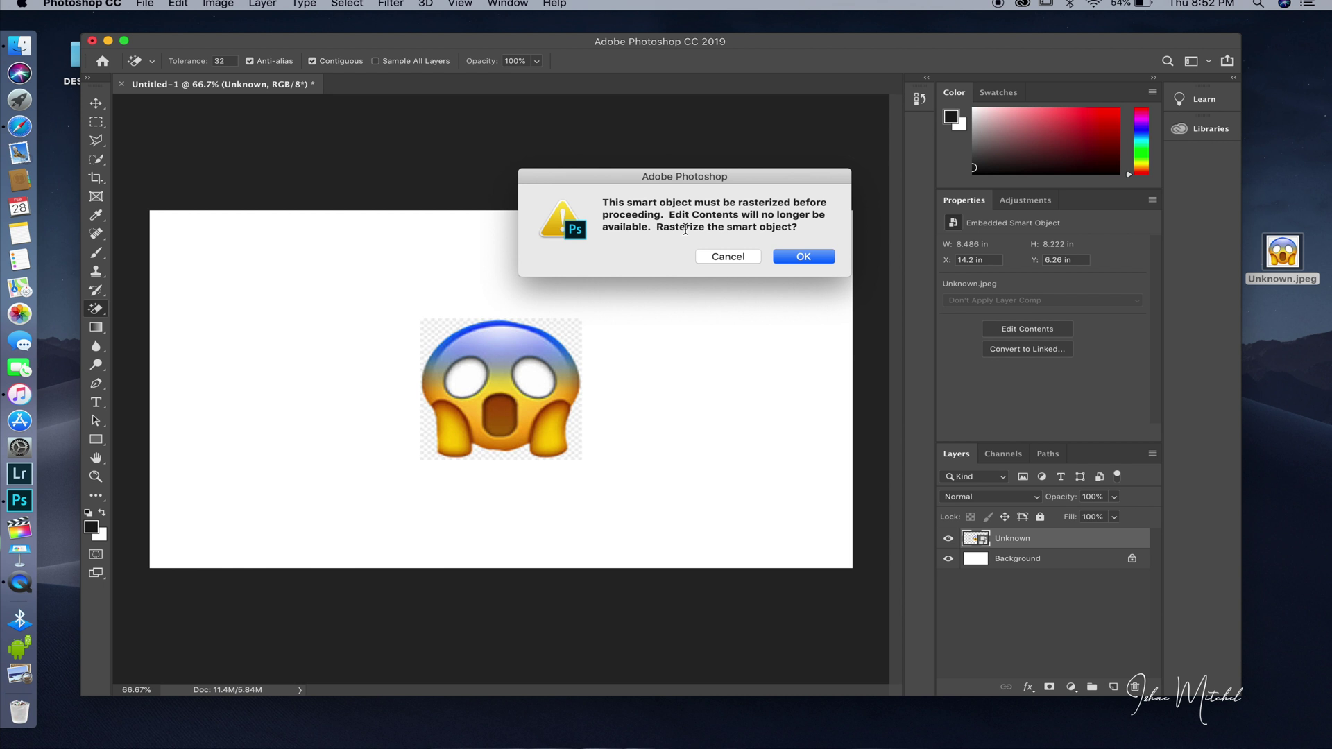
click(805, 257)
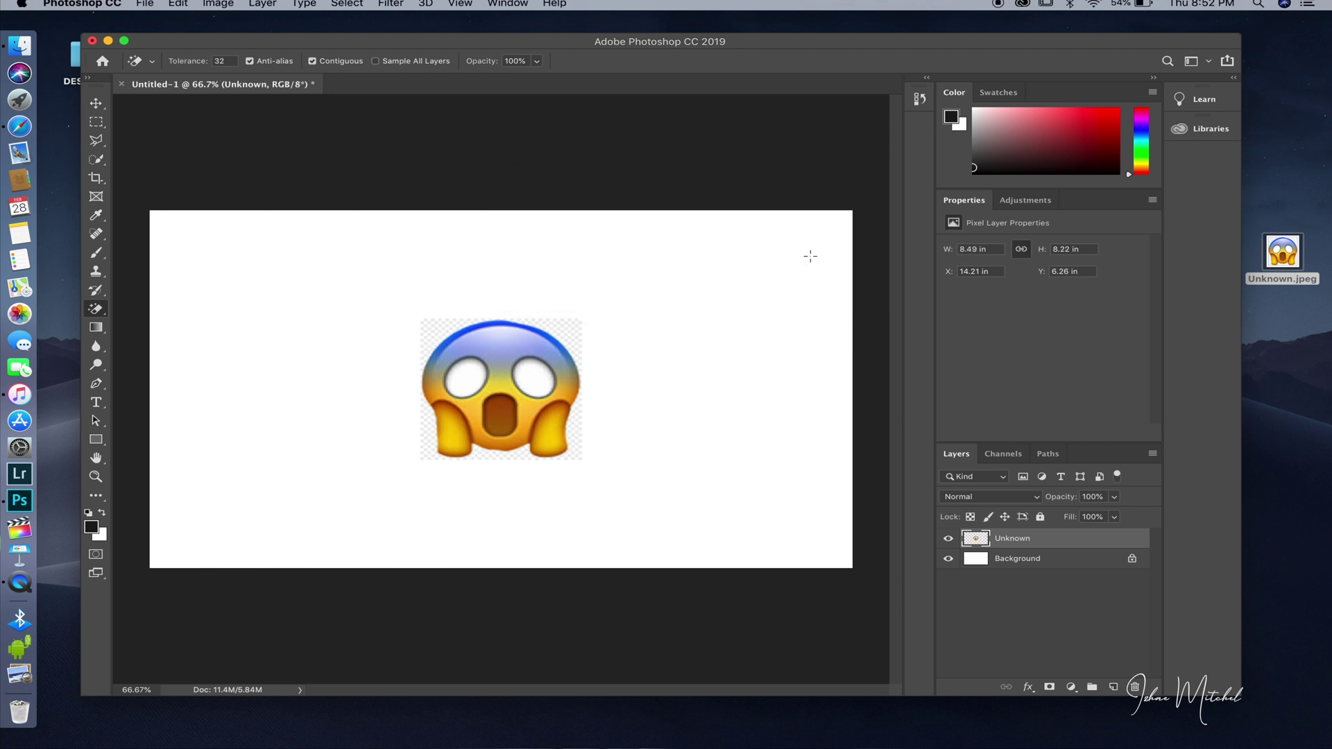
- Magic-erase the backdrop around the emoji, then turn off the Background layer's visibility
click(433, 328)
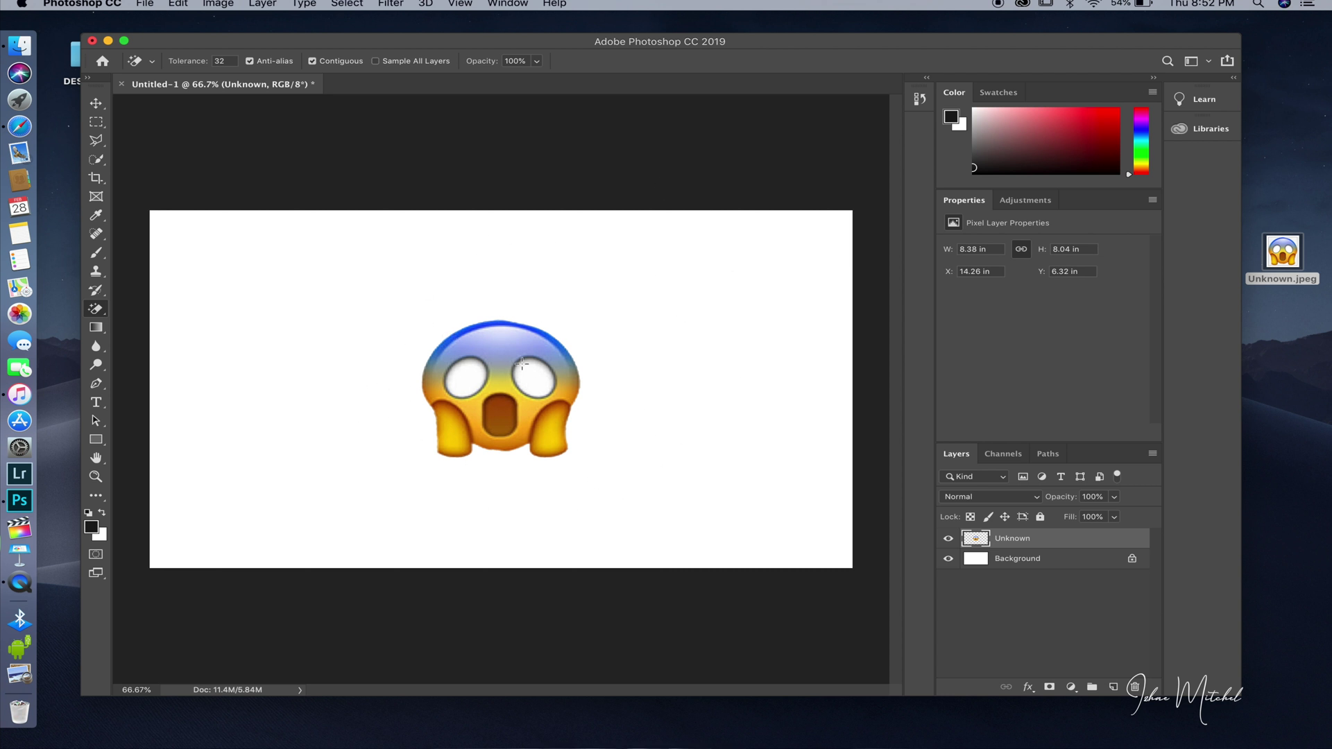
click(1048, 564)
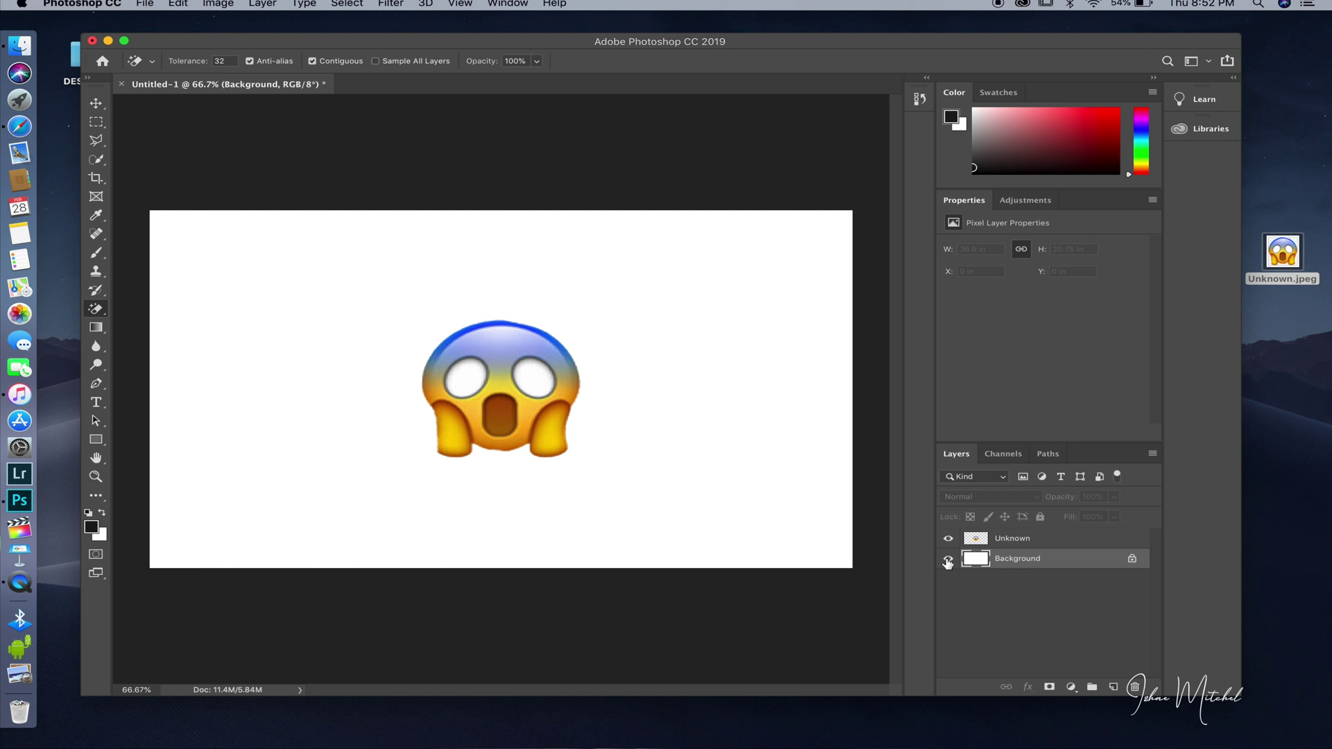
click(947, 561)
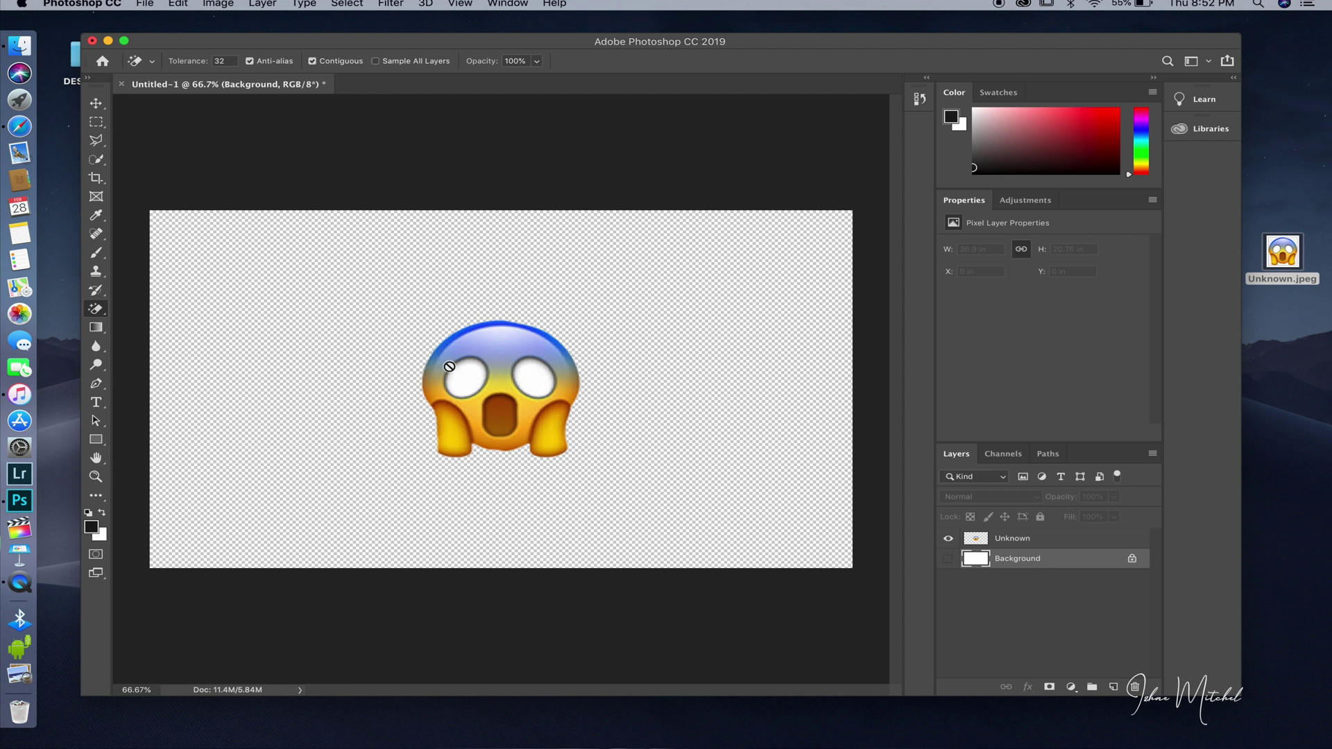
- Quick Export the image as 'OMG EMOJI' PNG to the desktop, then open and close it in Preview
click(144, 4)
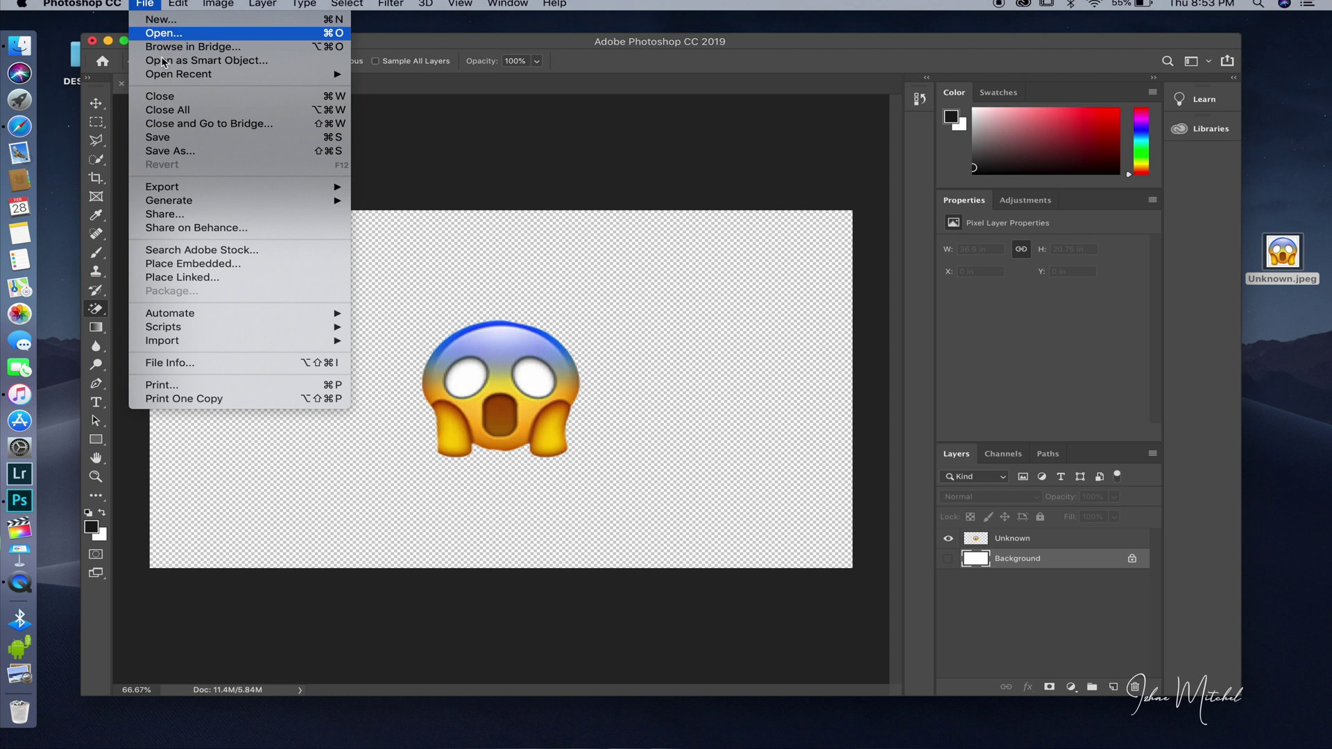
mouse_move(189, 193)
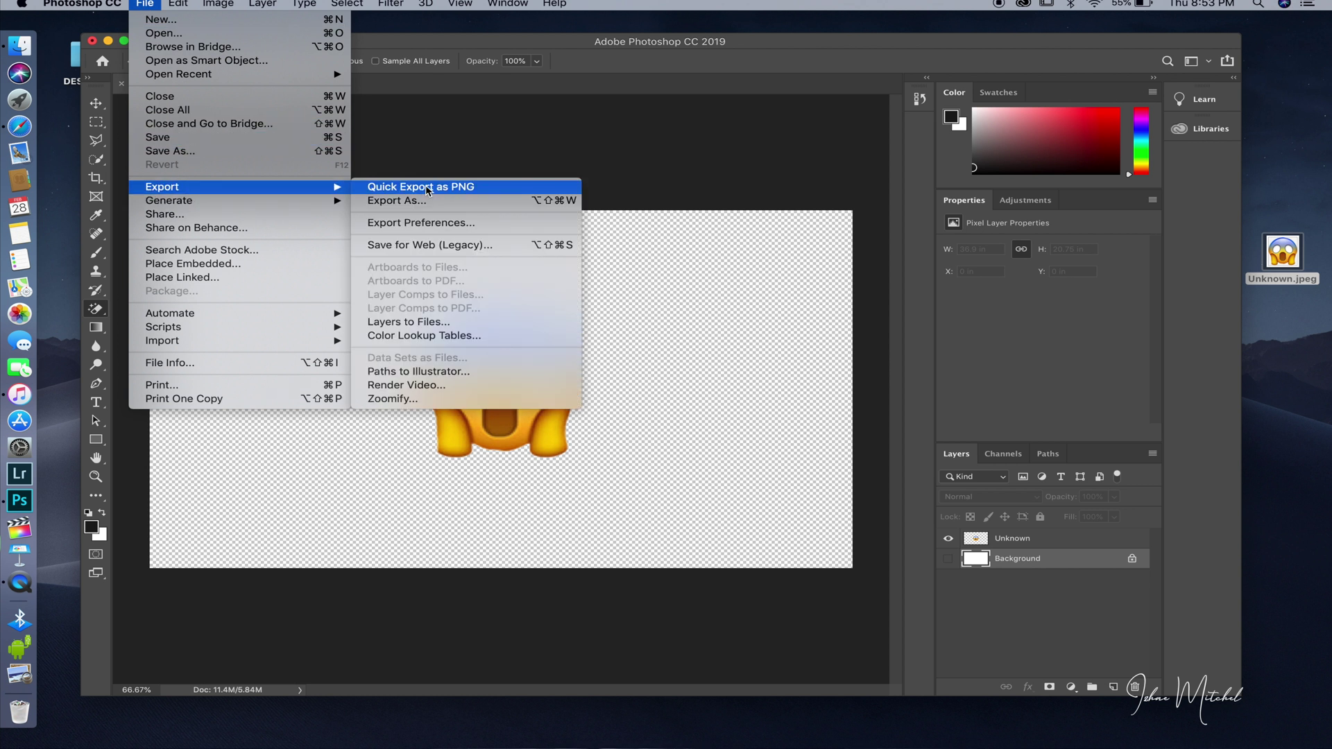
click(471, 187)
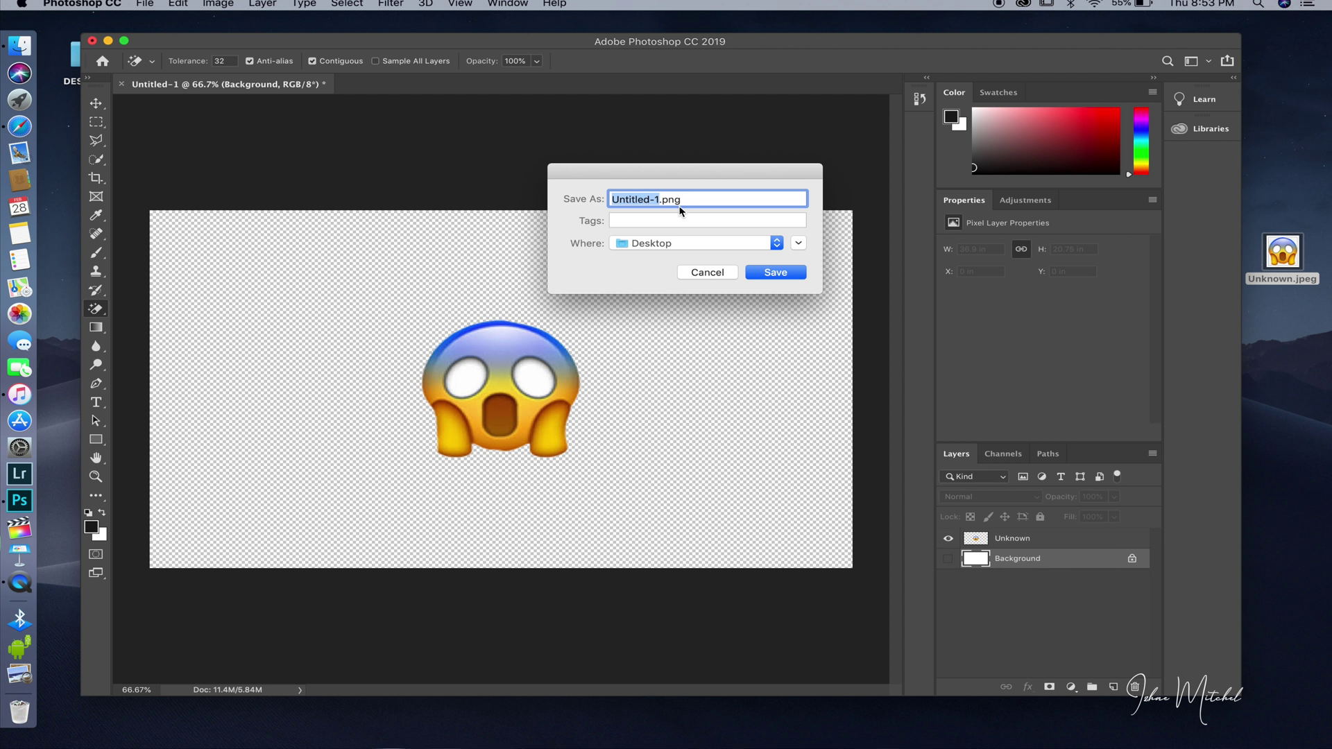
text(OMG EMOJI)
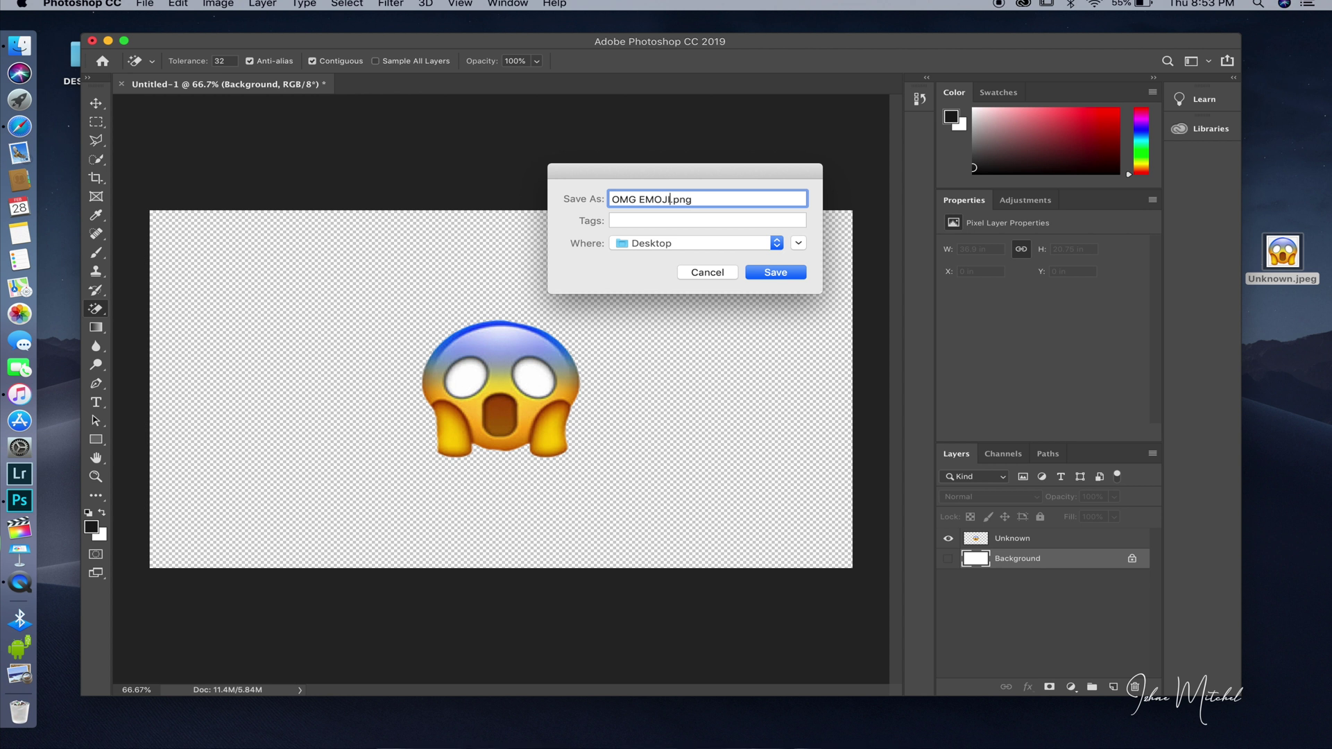
key(Return)
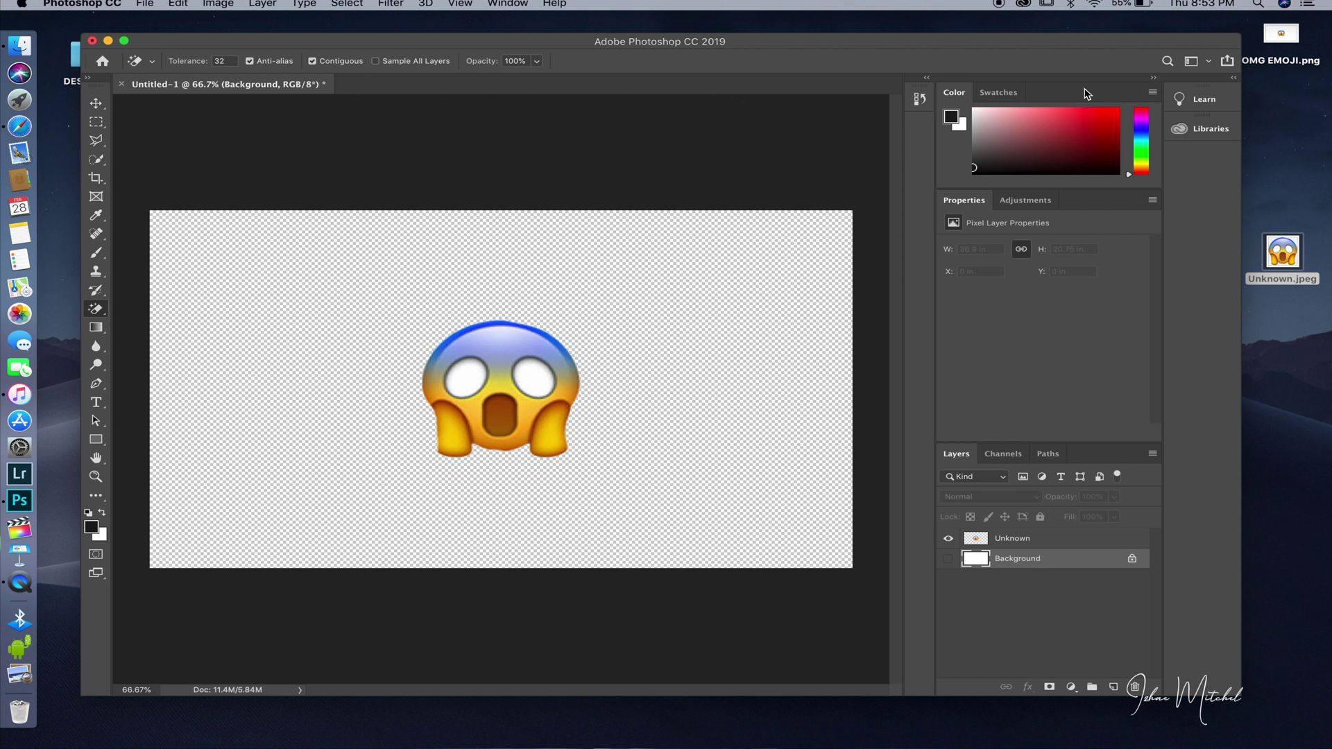
double_click(1281, 33)
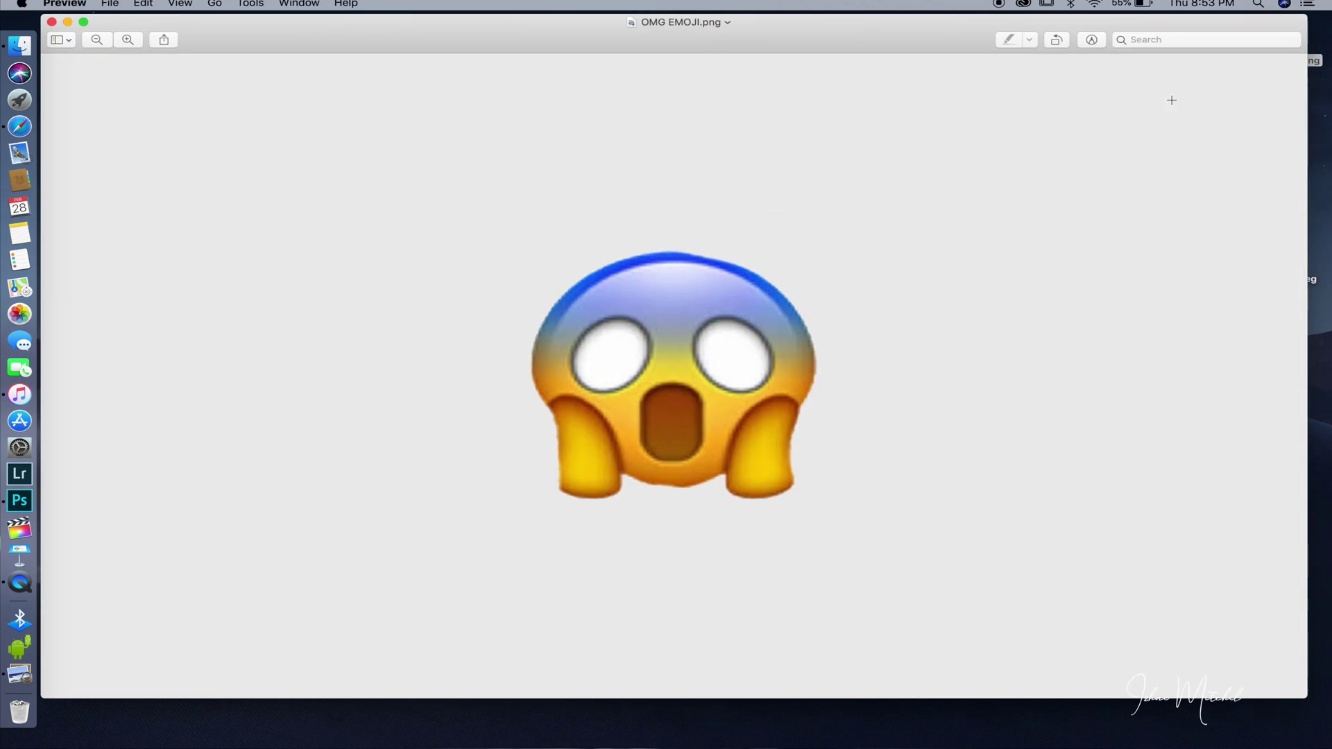
click(51, 21)
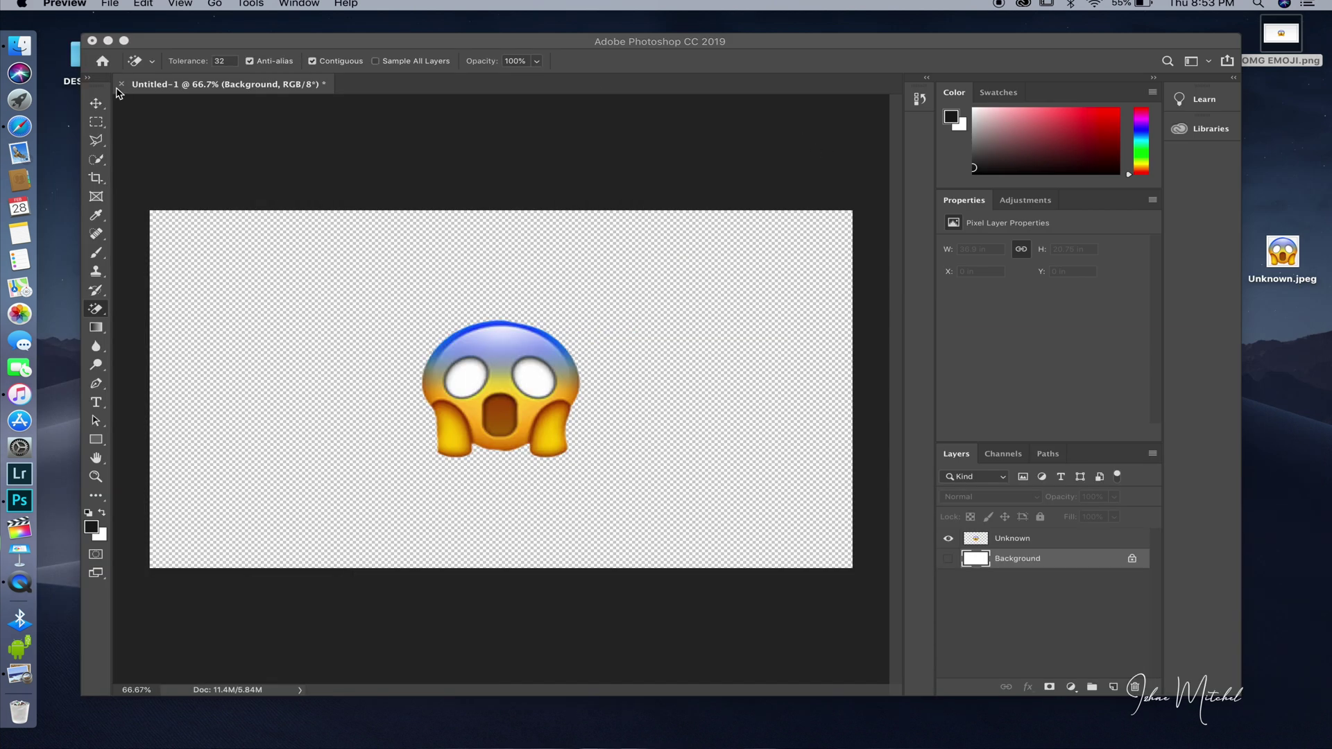
- Close Untitled-1 with Don't Save and drag the OMG EMOJI.png icon to a new desktop spot
click(94, 45)
click(93, 42)
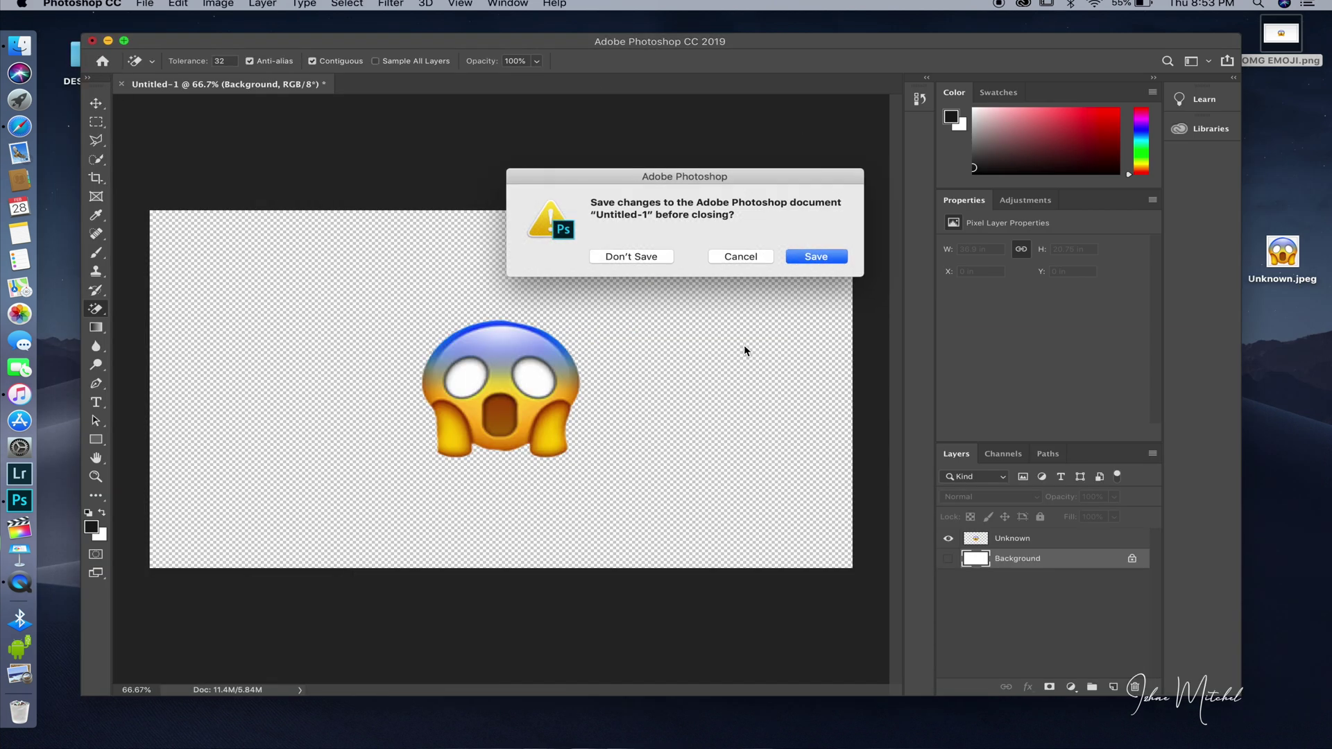
click(633, 255)
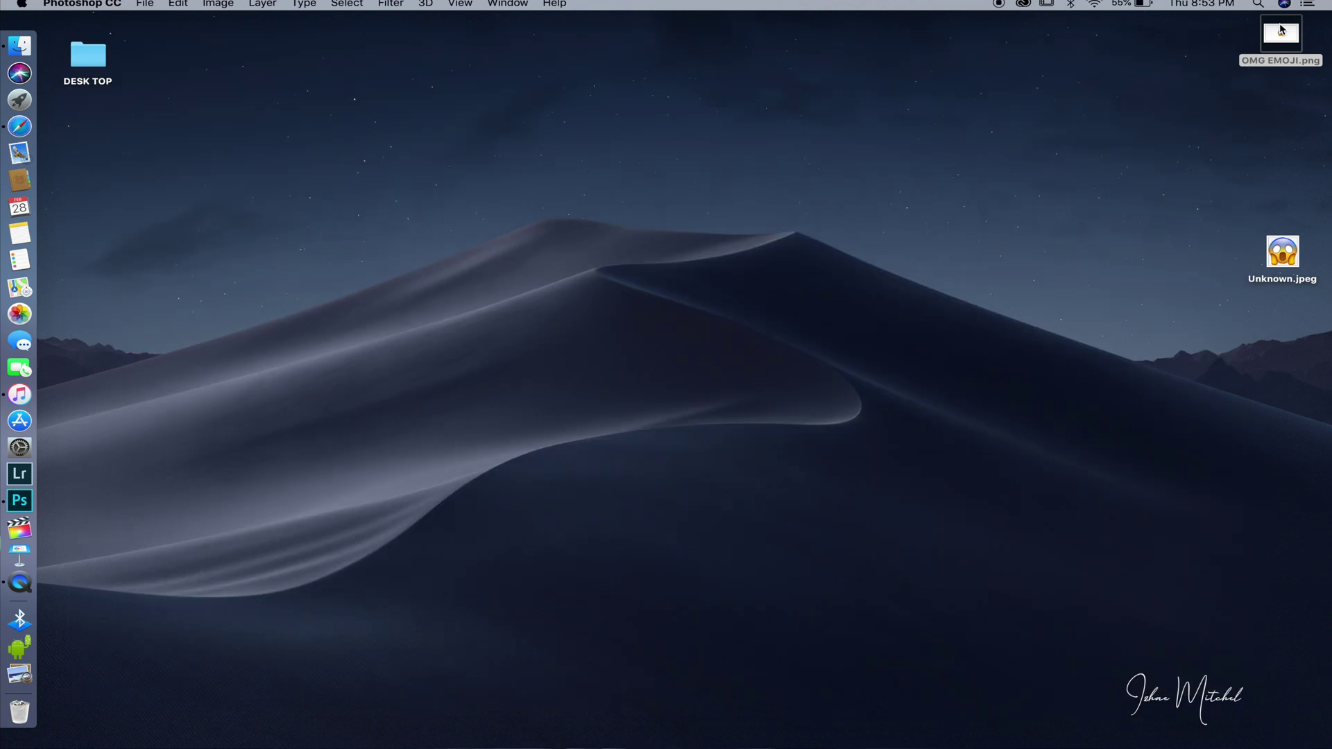
drag(690, 370, 638, 333)
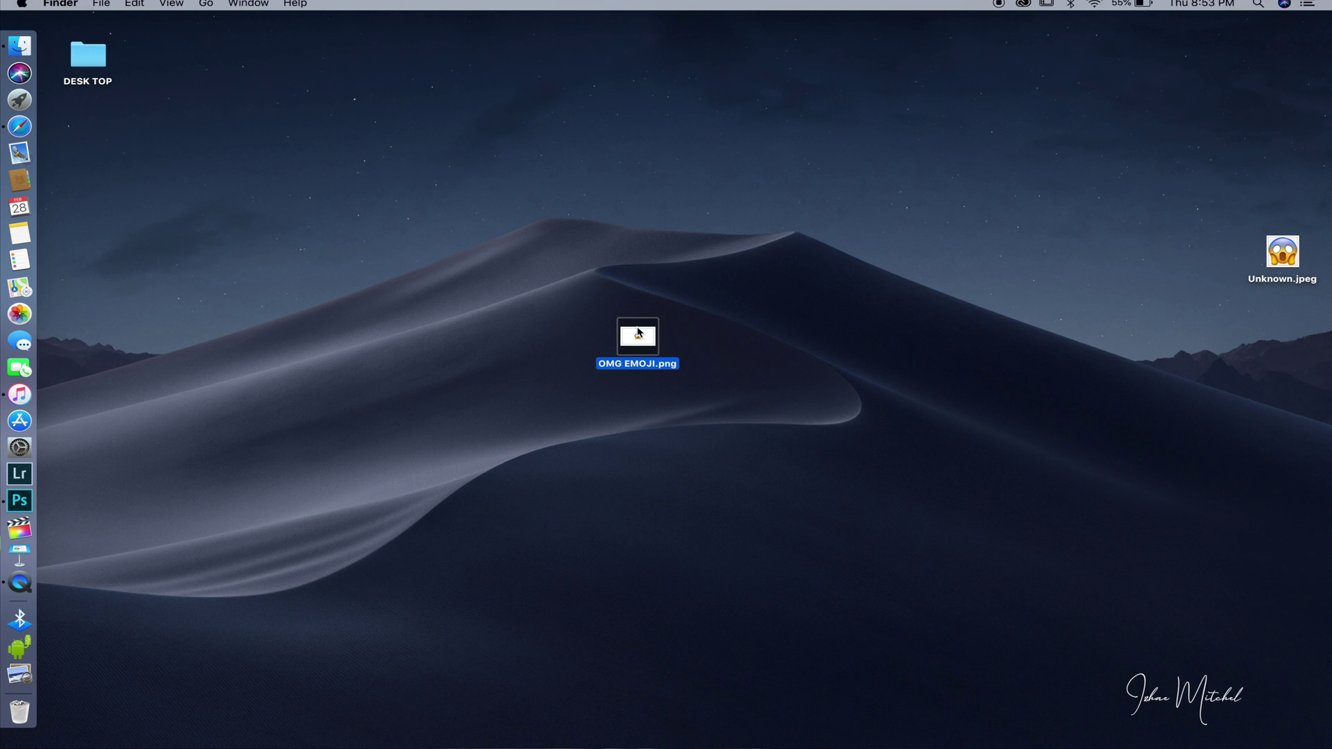
drag(172, 162, 336, 138)
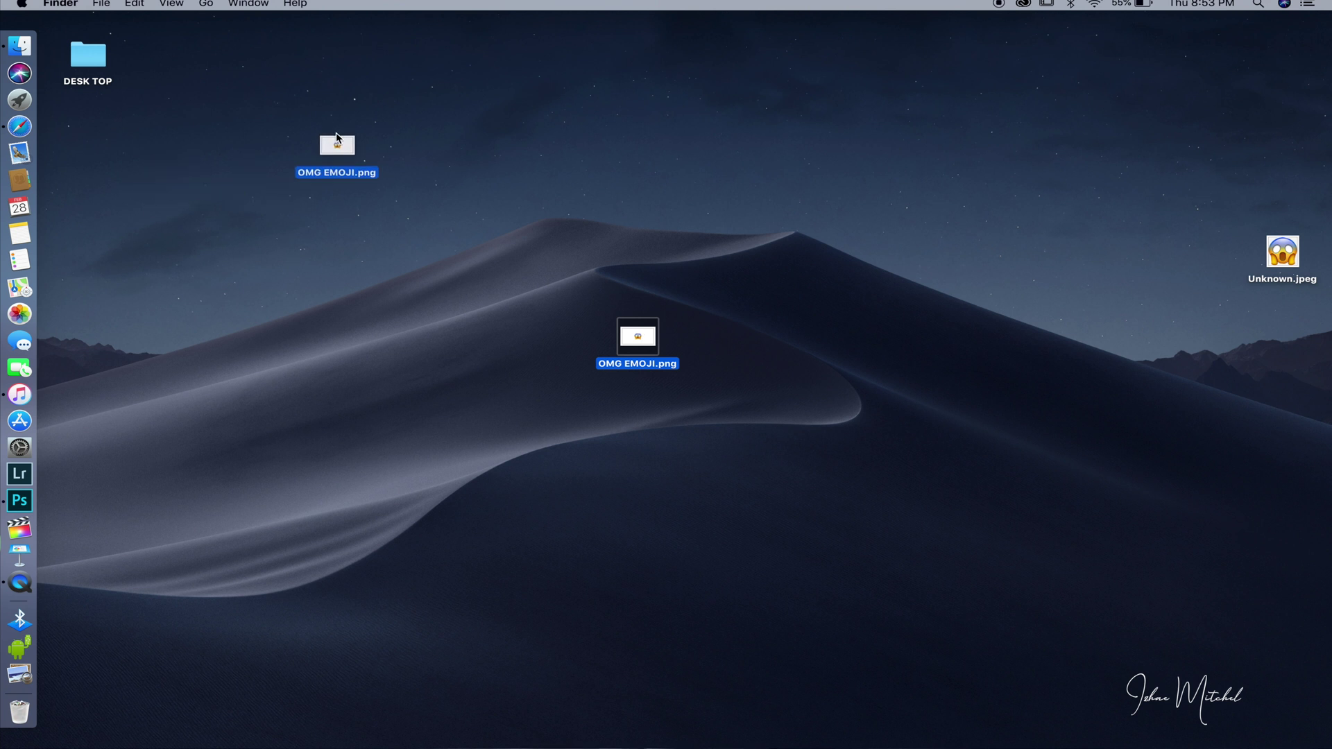